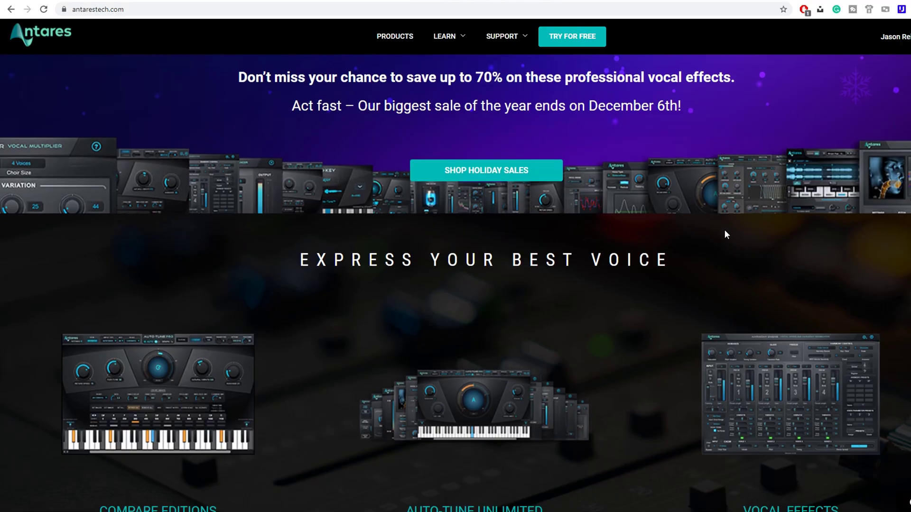
# Step: From Support > Installers, download the Windows zip of Auto-Tune Access
pyautogui.scroll(4, 724, 230)
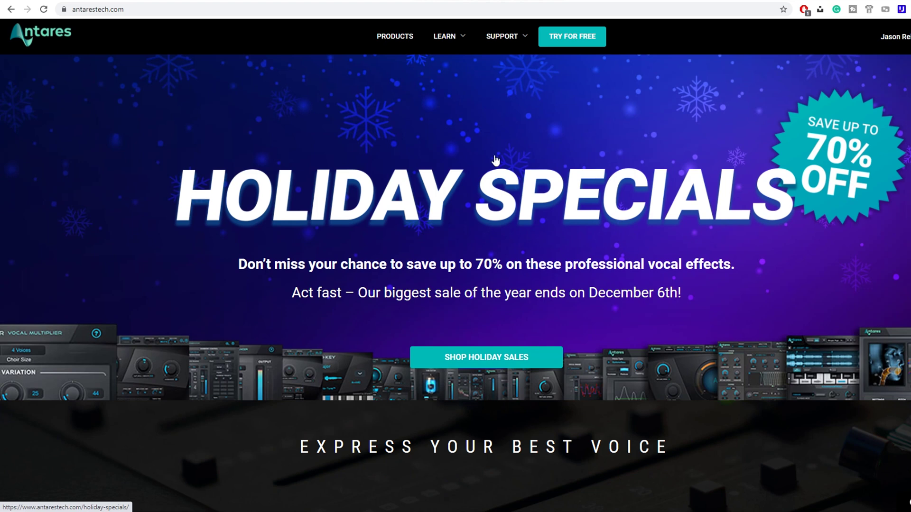
pyautogui.click(504, 42)
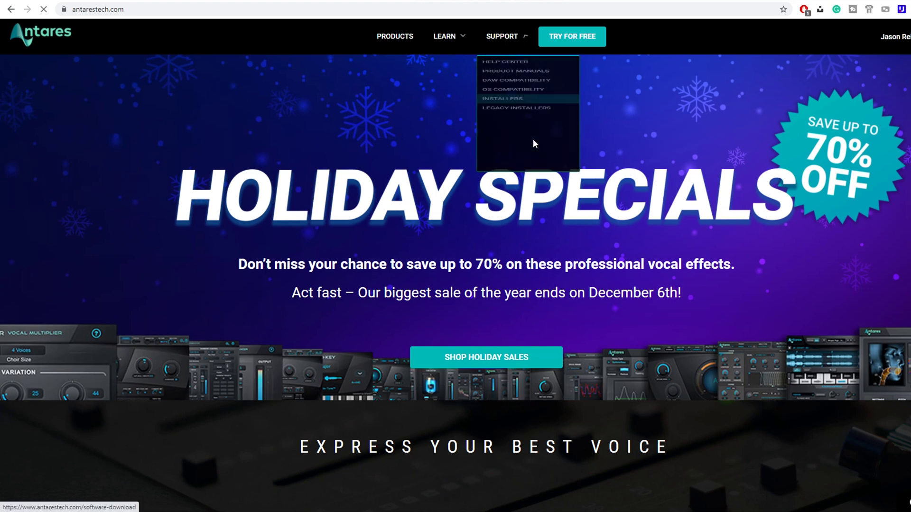
pyautogui.click(534, 141)
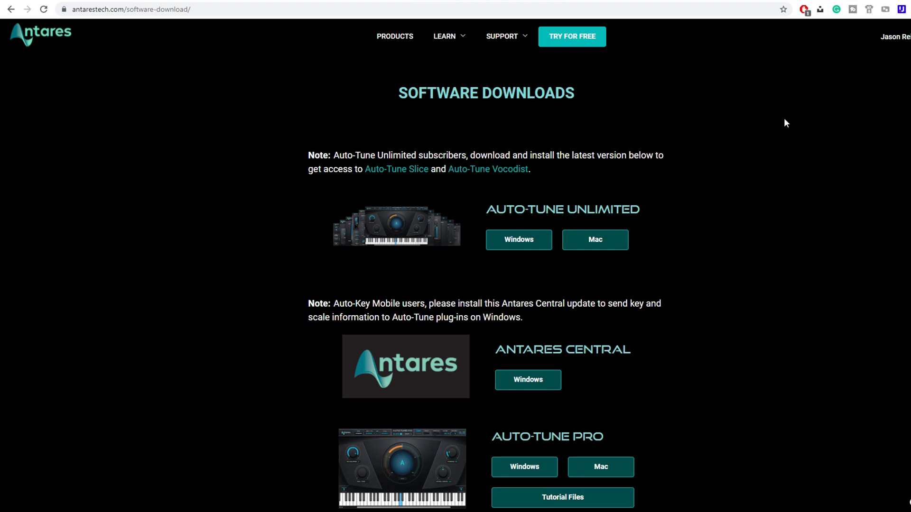
pyautogui.scroll(-2, 784, 123)
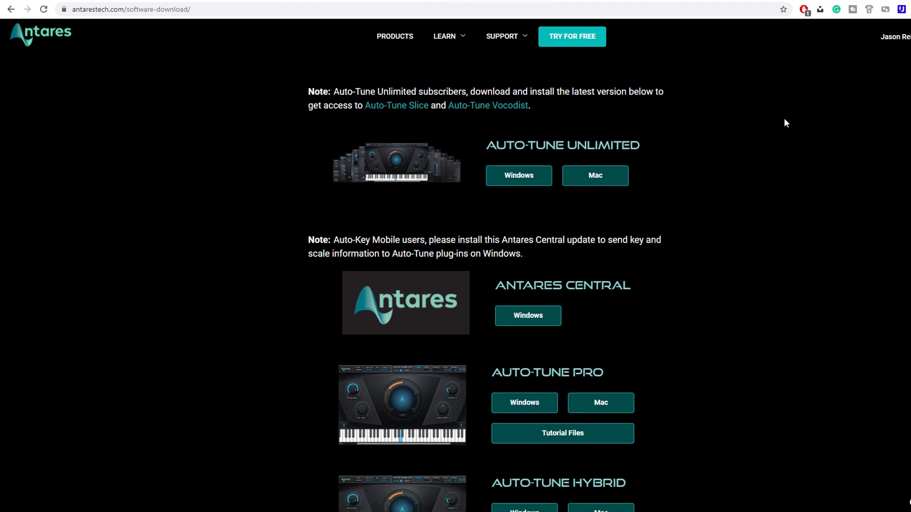
pyautogui.scroll(-3, 785, 119)
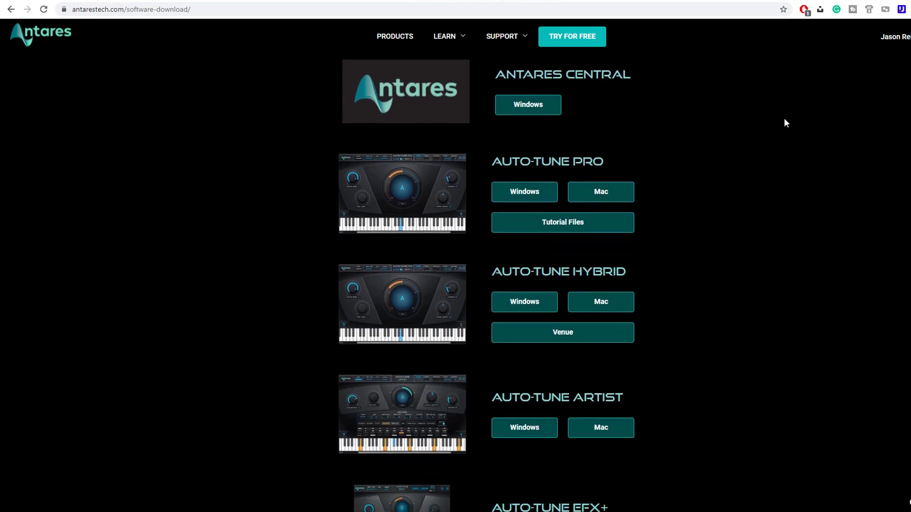
pyautogui.scroll(-8, 786, 123)
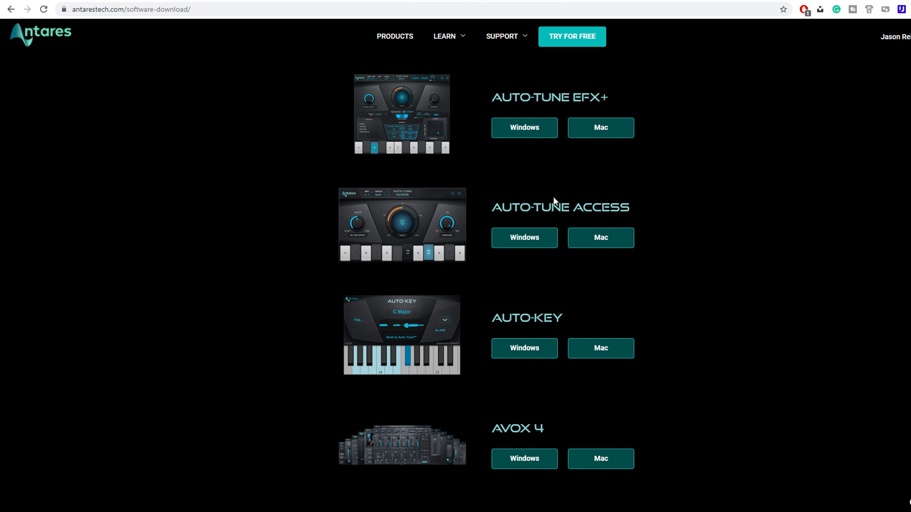
pyautogui.click(550, 239)
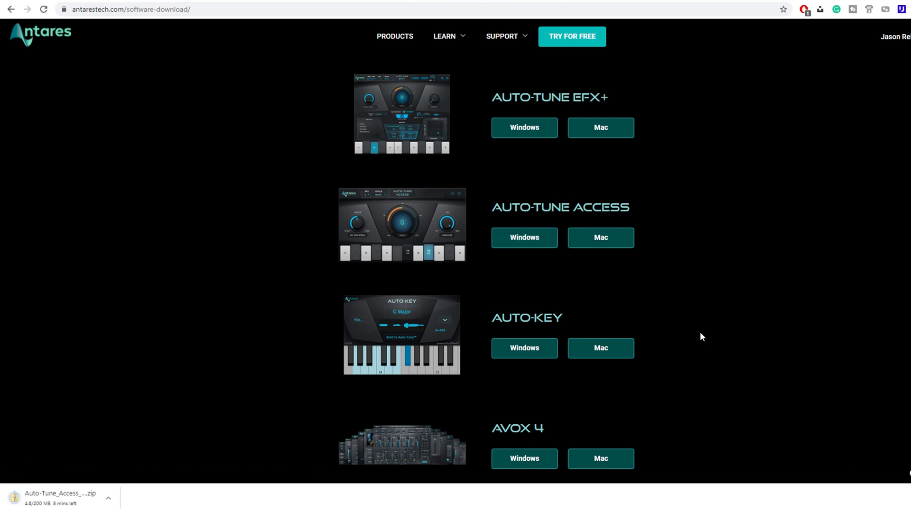
# Step: Open the Auto-Tune Access page from the Products menu and scroll through its description
pyautogui.moveTo(395, 36)
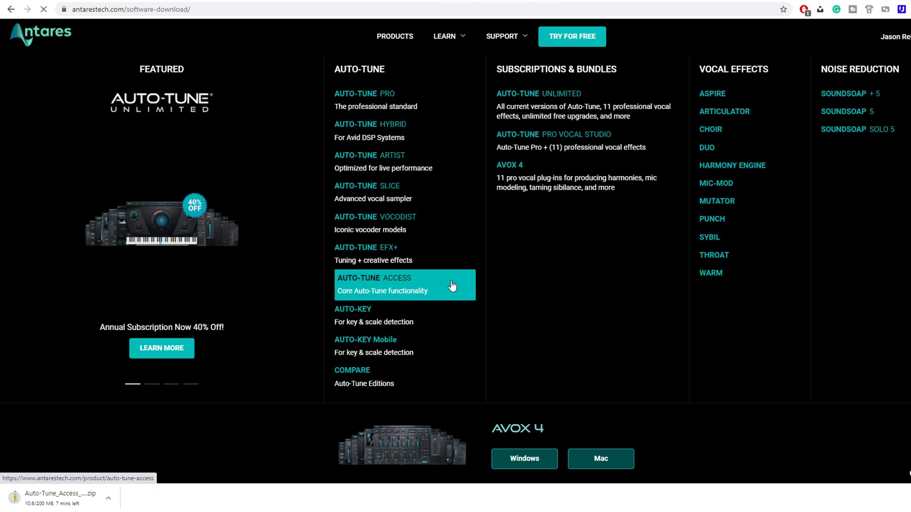
pyautogui.click(452, 286)
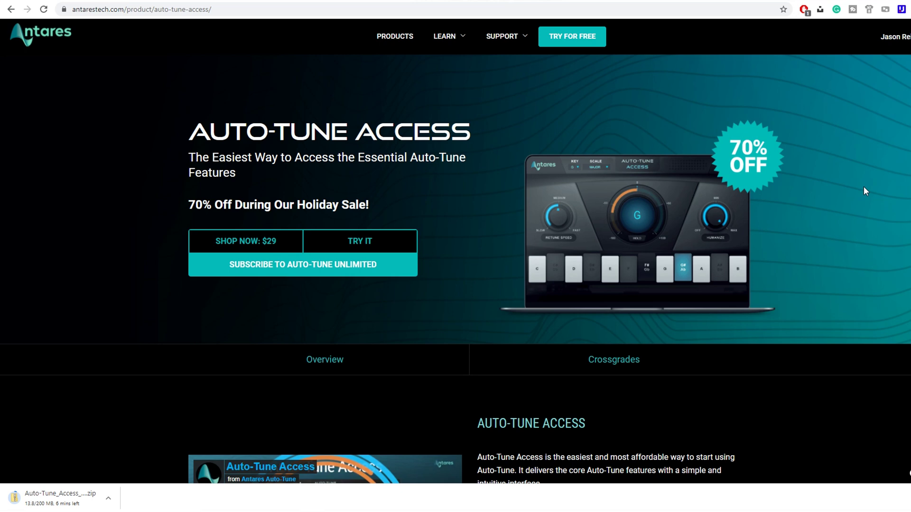
pyautogui.scroll(-3, 863, 187)
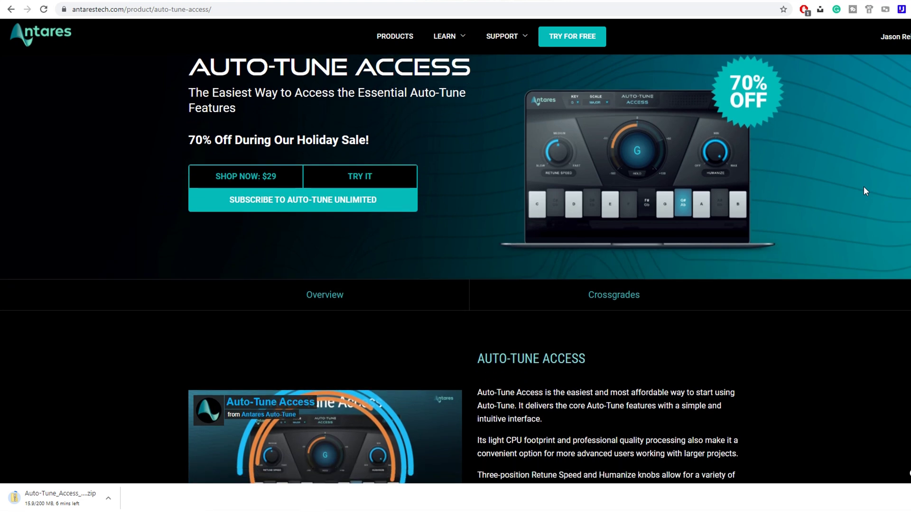
pyautogui.scroll(-3, 863, 186)
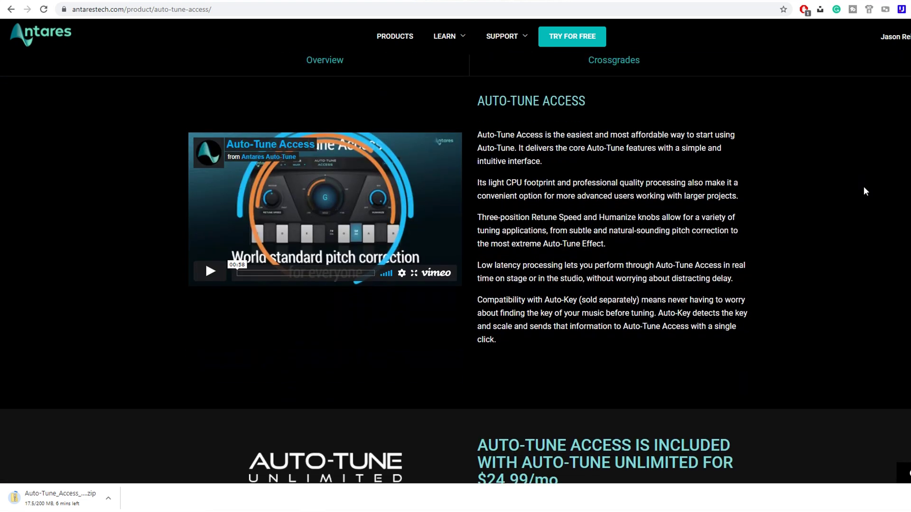
pyautogui.scroll(-6, 863, 186)
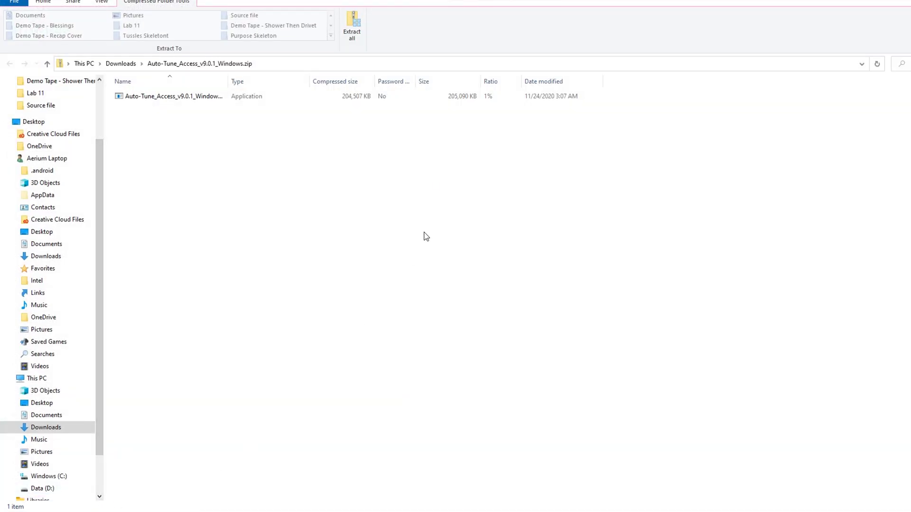
# Step: Run the Auto-Tune Access installer from the zip, accepting the license, through to Finish
pyautogui.moveTo(467, 1); pyautogui.dragTo(469, 13)
pyautogui.doubleClick(142, 100)
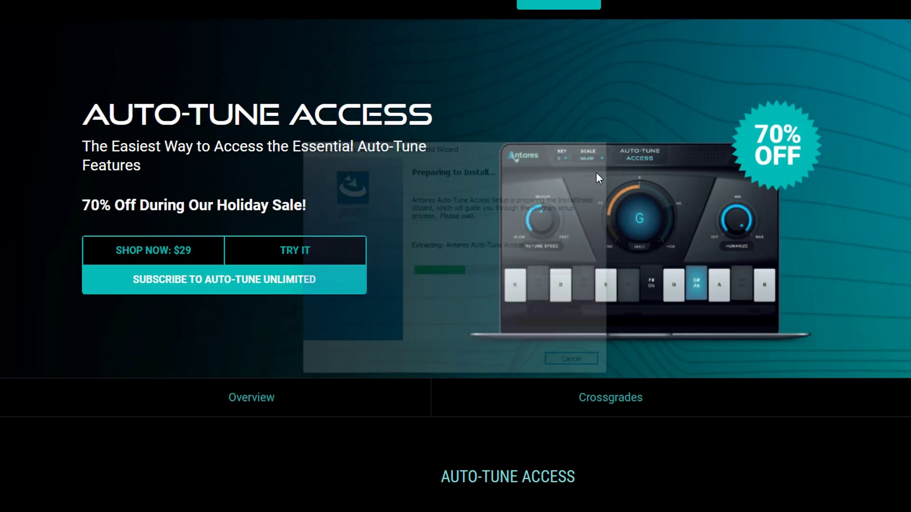
pyautogui.click(536, 363)
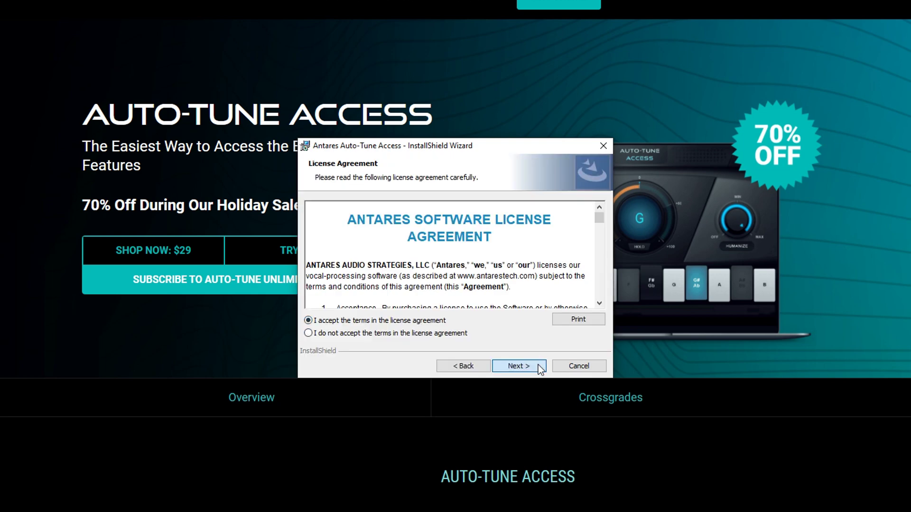
pyautogui.click(538, 365)
pyautogui.click(538, 365)
pyautogui.click(538, 365)
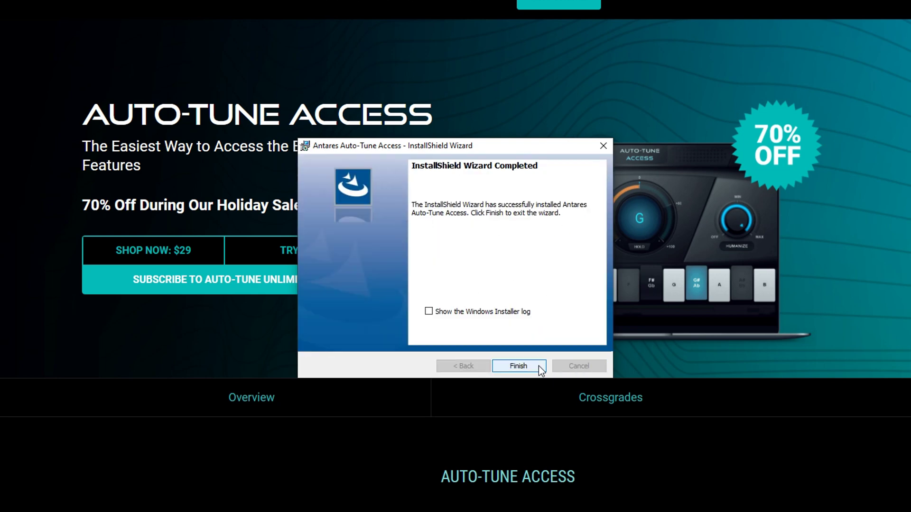
pyautogui.click(538, 366)
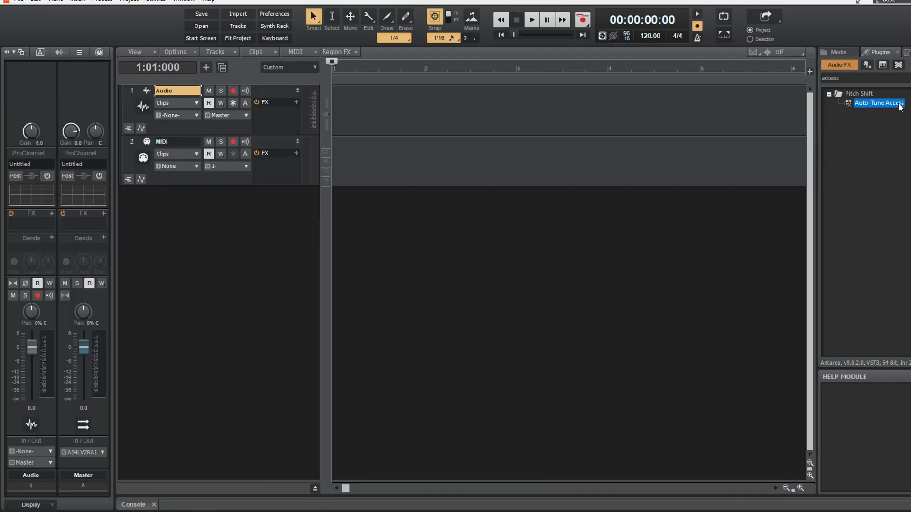
# Step: Drop Auto-Tune Access from the Pitch Shift plugins onto the Audio track's FX bin
pyautogui.moveTo(899, 107); pyautogui.dragTo(278, 111)
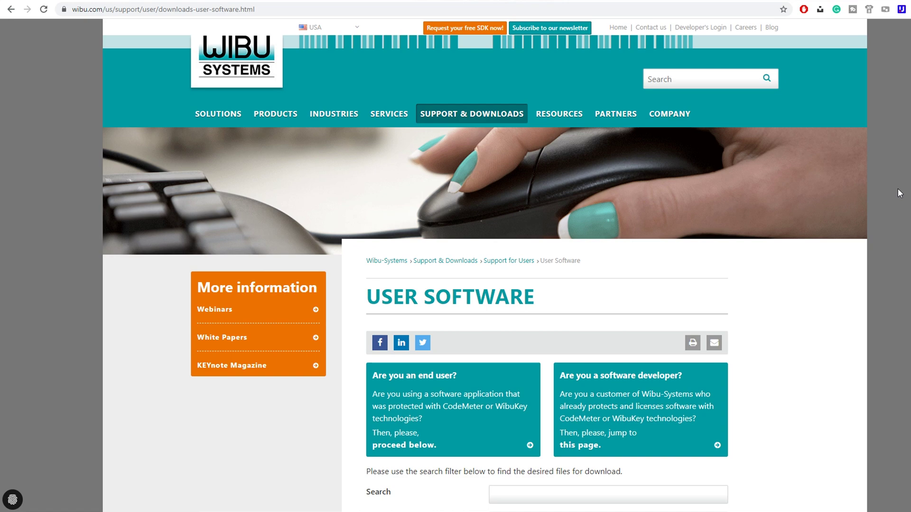
# Step: Download the CodeMeter User Runtime for Windows and start installing the runtime kit
pyautogui.scroll(-8, 903, 192)
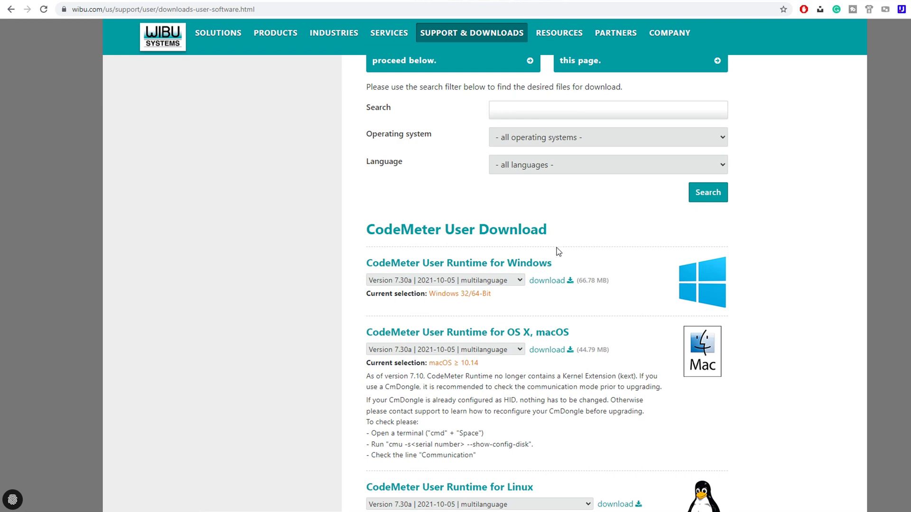
pyautogui.click(557, 280)
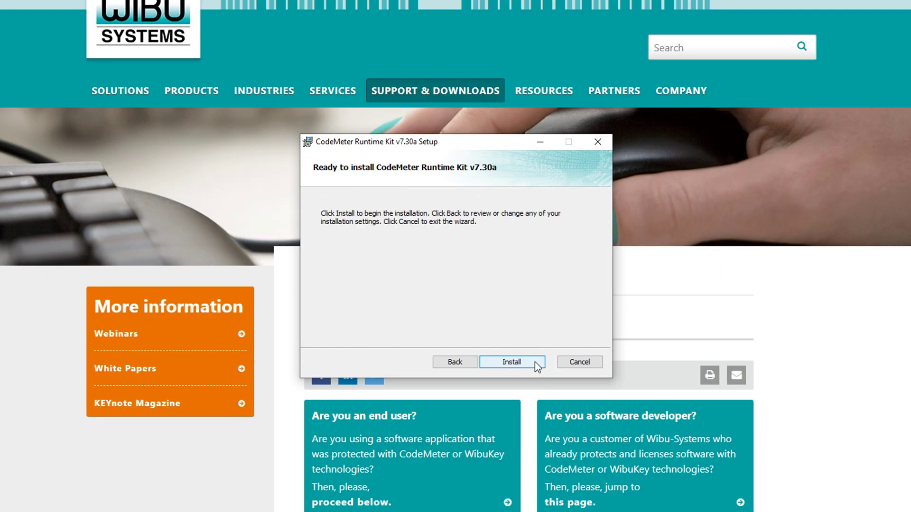
pyautogui.click(551, 331)
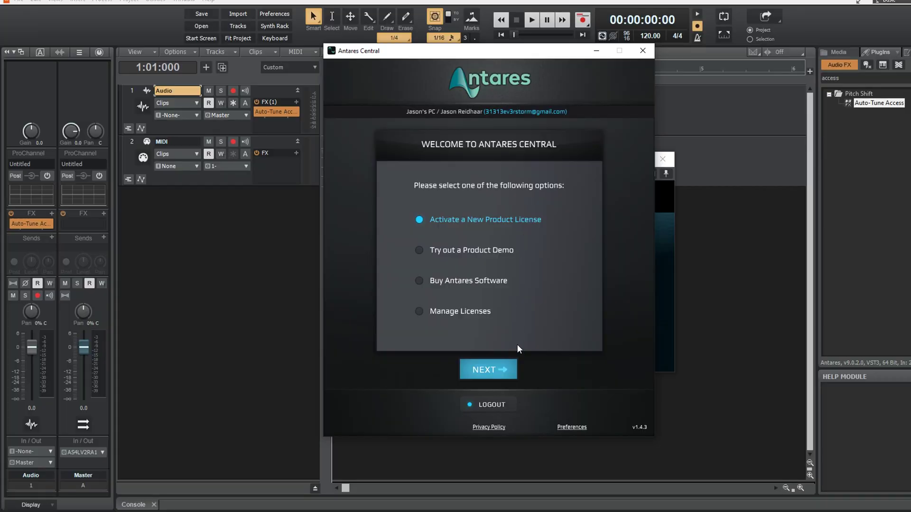
# Step: Activate a new license bought online from Antares, then choose Don't see your license?
pyautogui.click(510, 367)
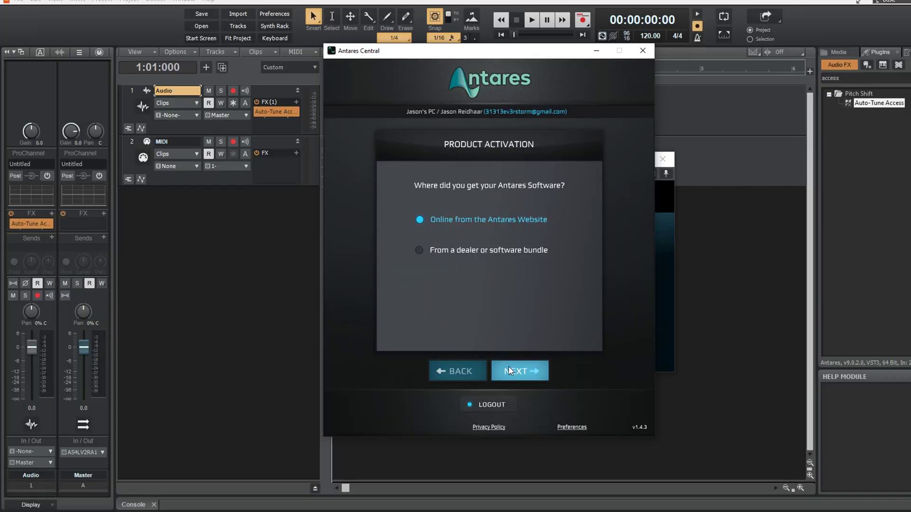
pyautogui.click(509, 366)
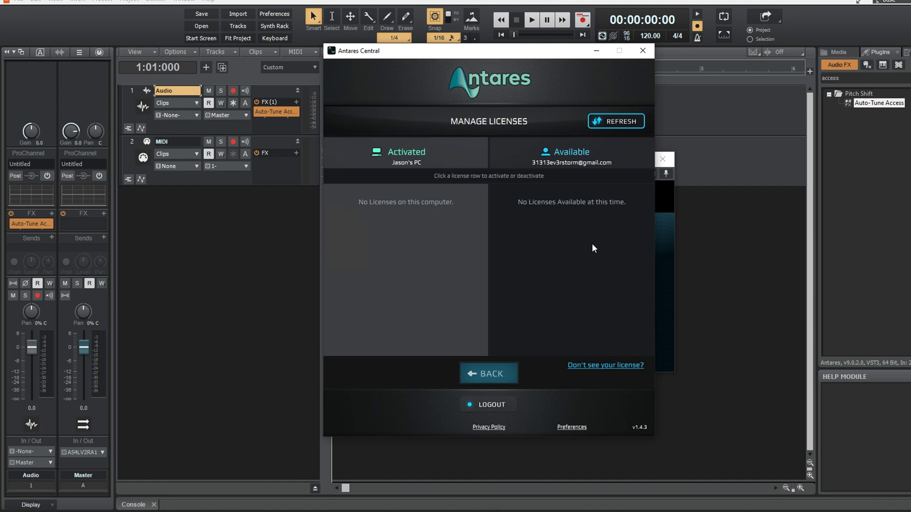
pyautogui.click(503, 369)
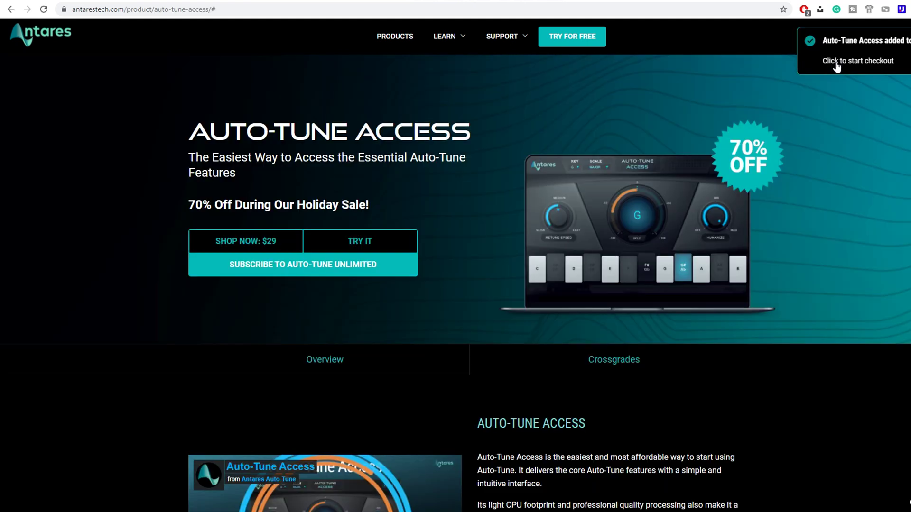
# Step: Start checkout for Auto-Tune Access at $29.00 and accept the no-refund terms
pyautogui.click(836, 68)
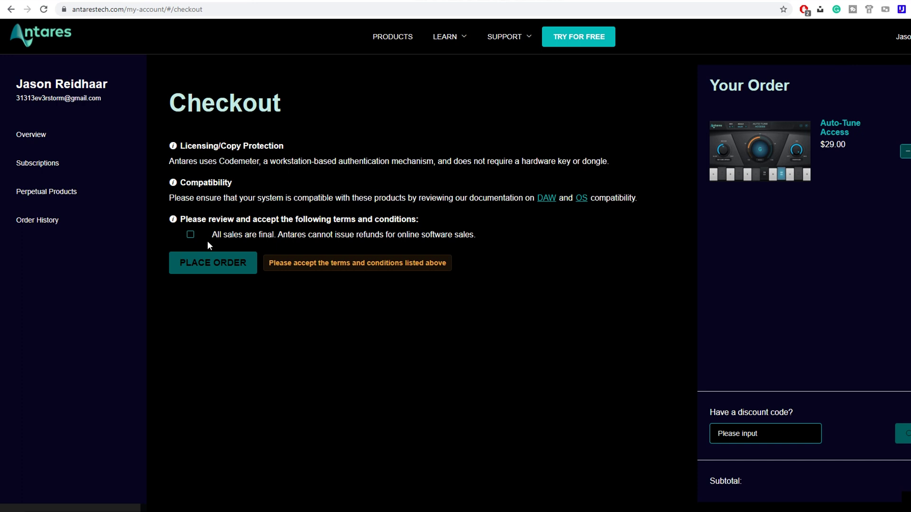
pyautogui.click(191, 236)
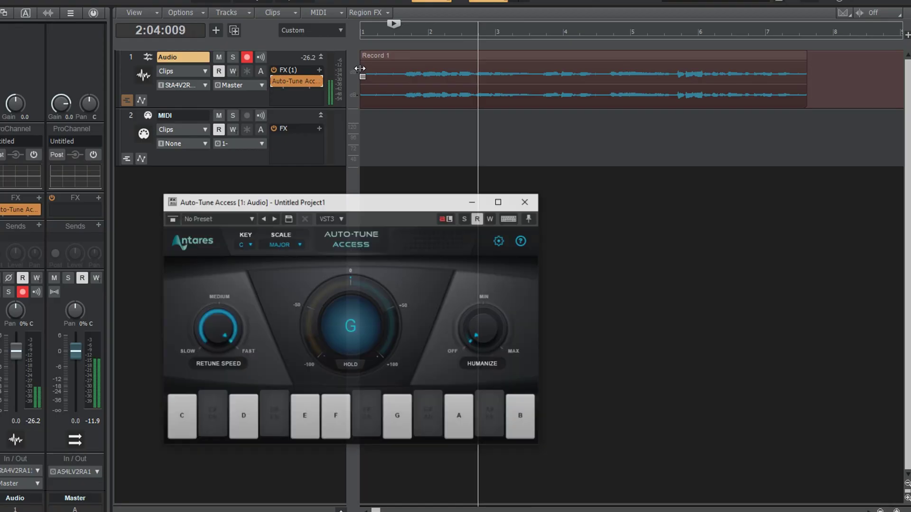
# Step: Stop the vocal playback and turn Retune Speed down to around medium
pyautogui.press('space')
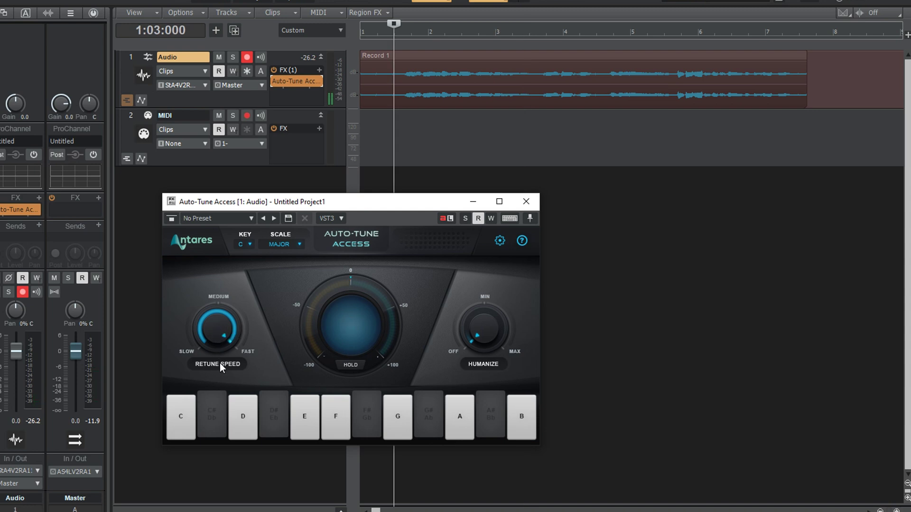
pyautogui.moveTo(223, 341); pyautogui.dragTo(200, 338)
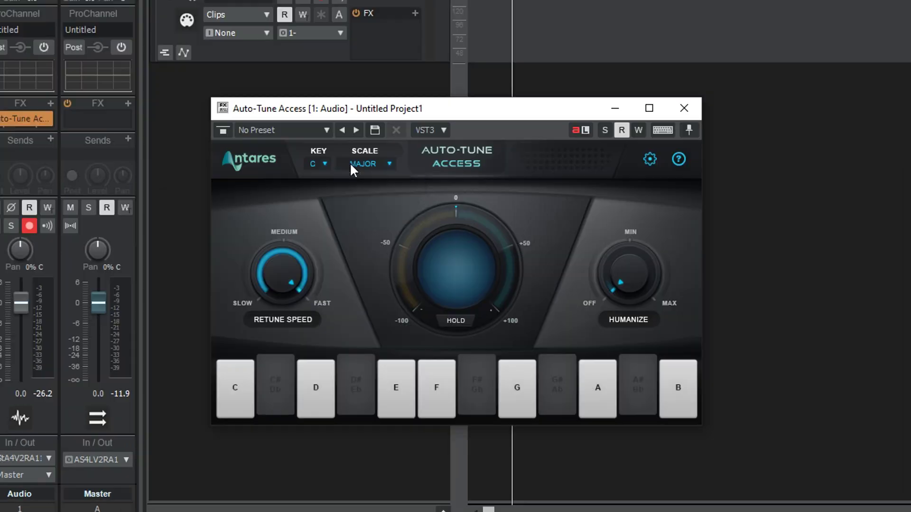
# Step: Review the Key and Scale lists, keep the scale on Major, and play the vocal
pyautogui.click(268, 244)
pyautogui.click(247, 243)
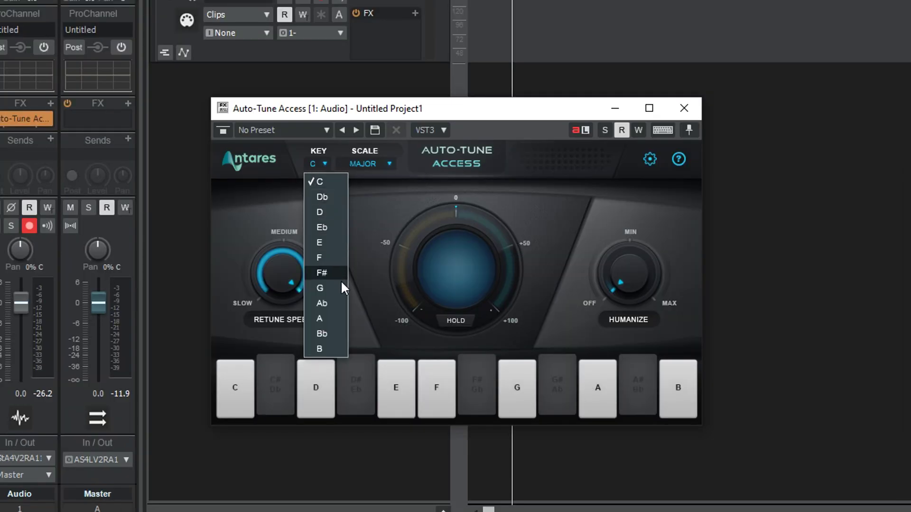
pyautogui.click(360, 164)
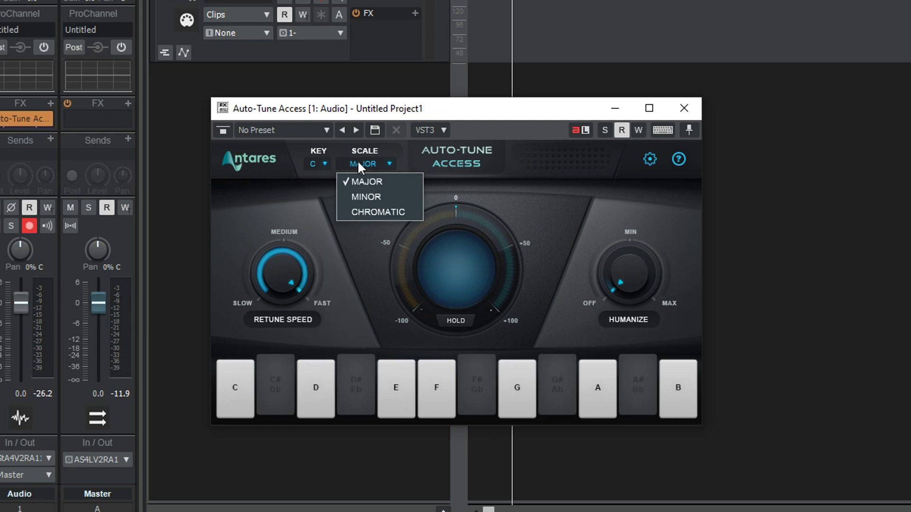
pyautogui.click(517, 148)
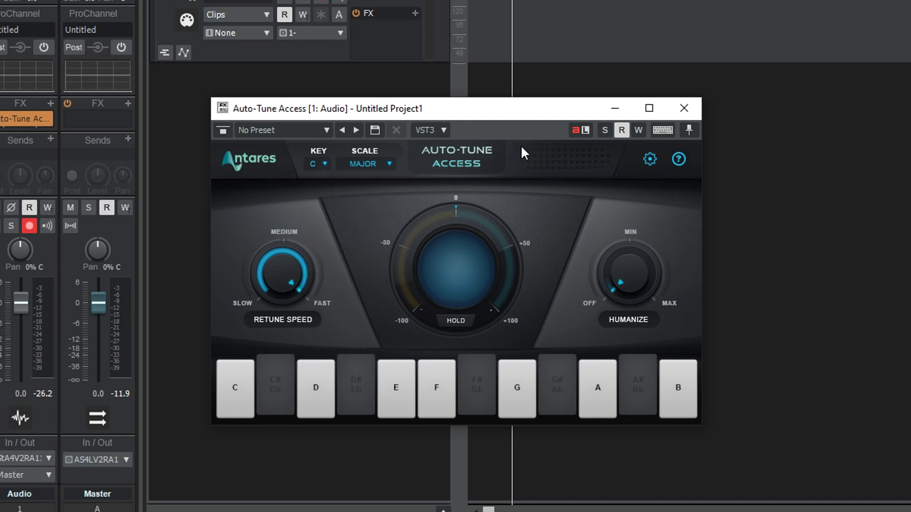
pyautogui.press('space')
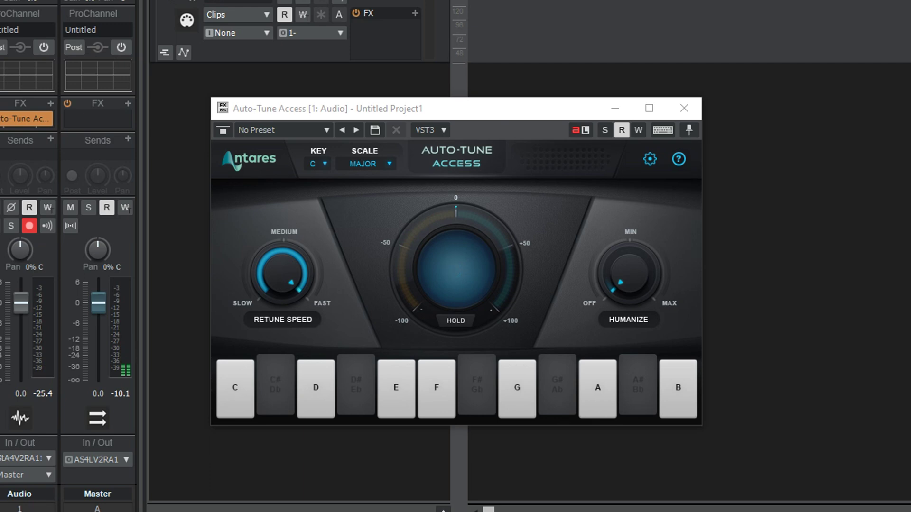
# Step: Change the Auto-Tune Access key from C to D
pyautogui.click(323, 164)
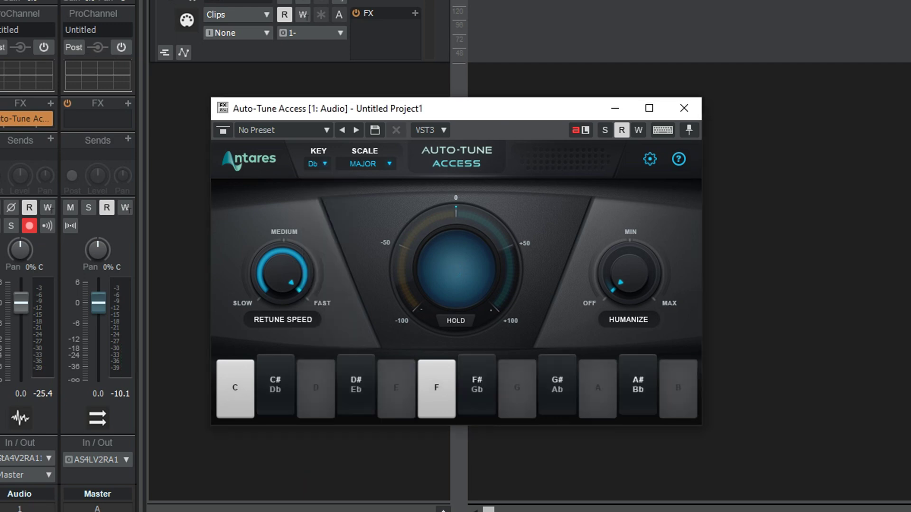
pyautogui.click(319, 164)
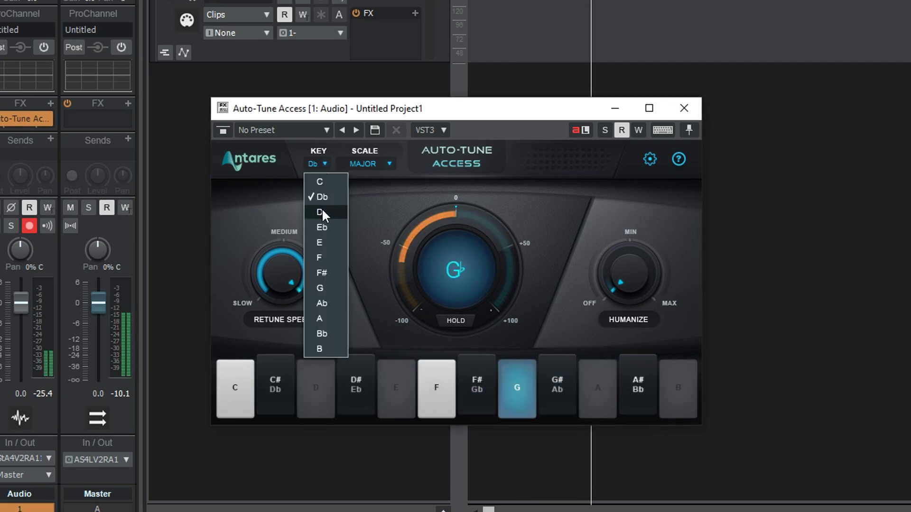
pyautogui.click(321, 212)
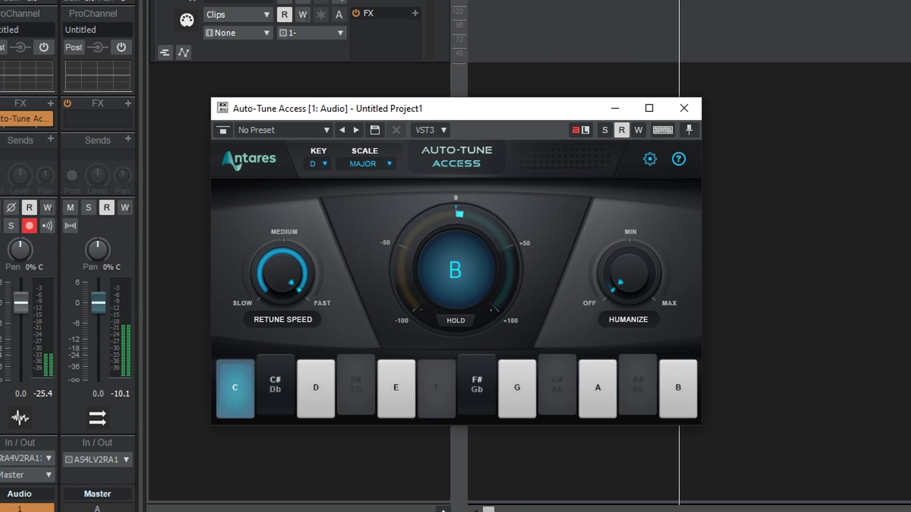